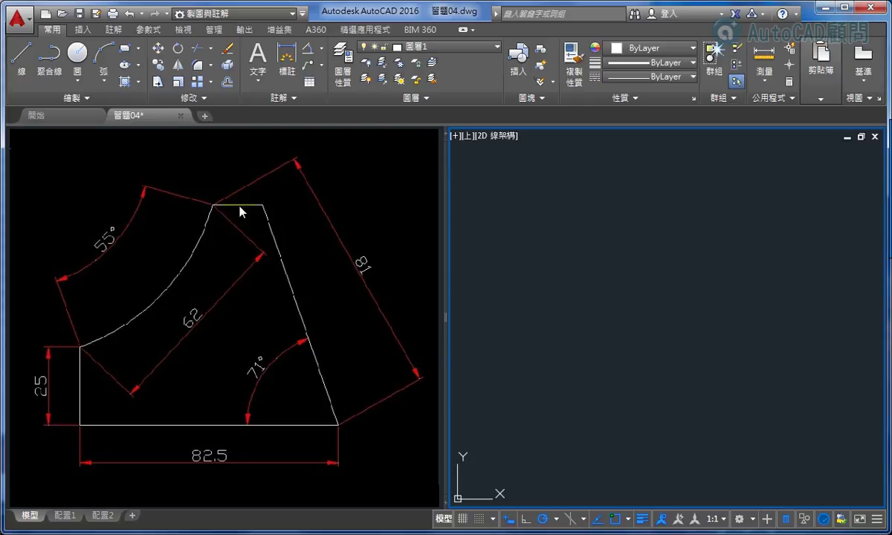
Draw a 25-unit vertical edge joined to an 82.5-unit horizontal base line in the right viewport.
{"action": "left_click", "coordinate": [23, 58]}
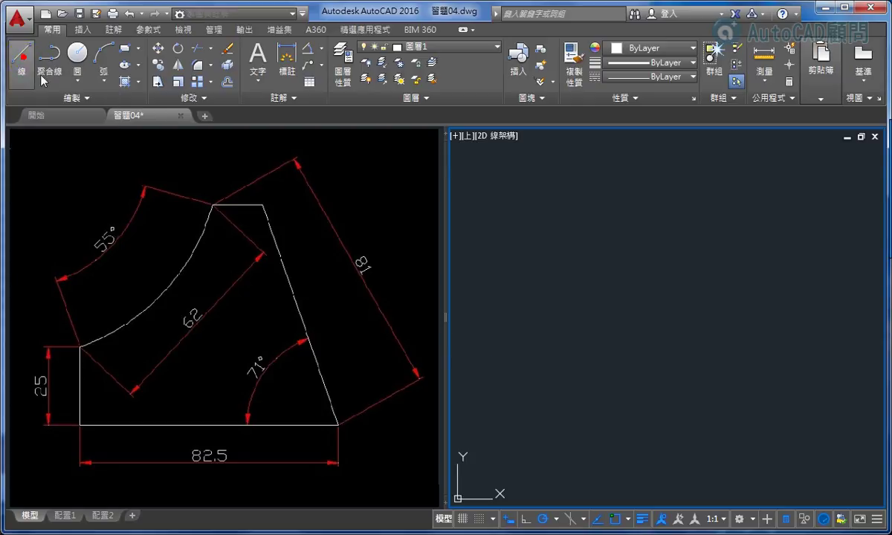
{"action": "left_click", "coordinate": [510, 365]}
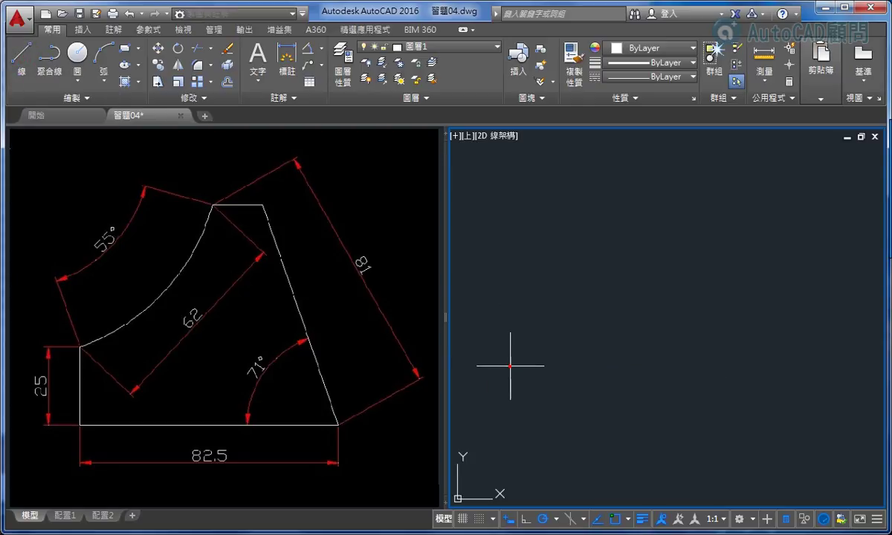
{"action": "type", "text": "25"}
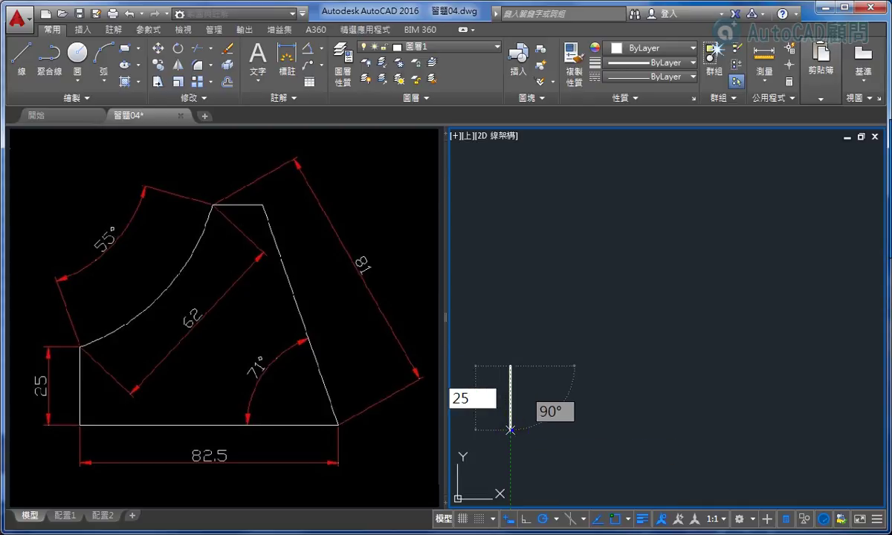
{"action": "right_click", "coordinate": [510, 430]}
{"action": "left_click", "coordinate": [539, 275]}
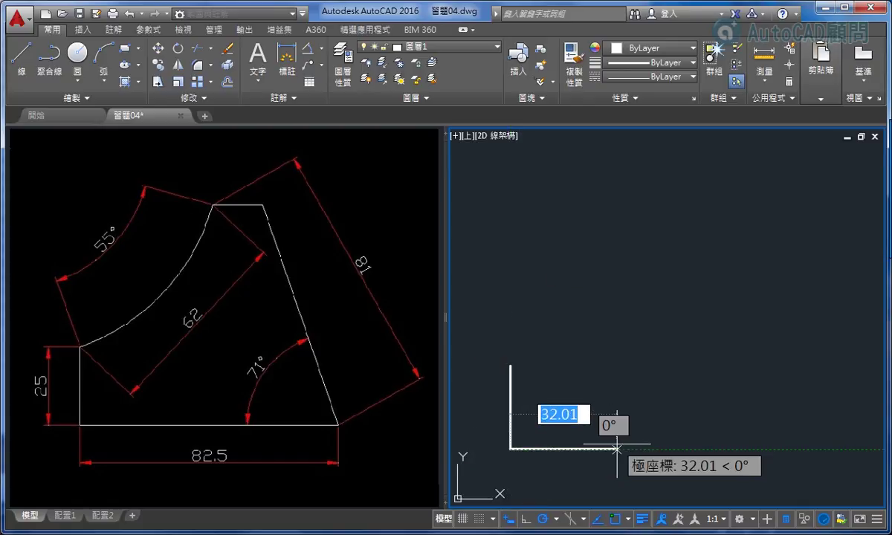
{"action": "type", "text": "8"}
{"action": "key", "text": "Return"}
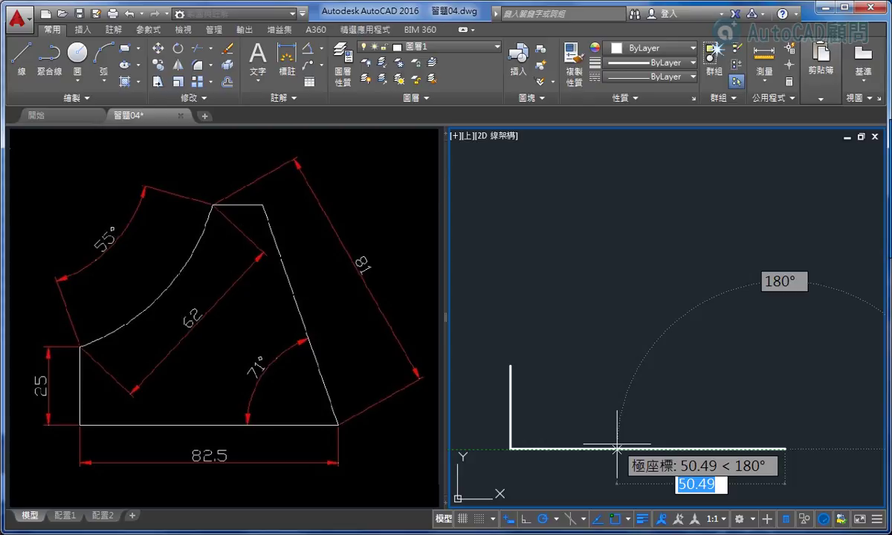
{"action": "key", "text": "Return"}
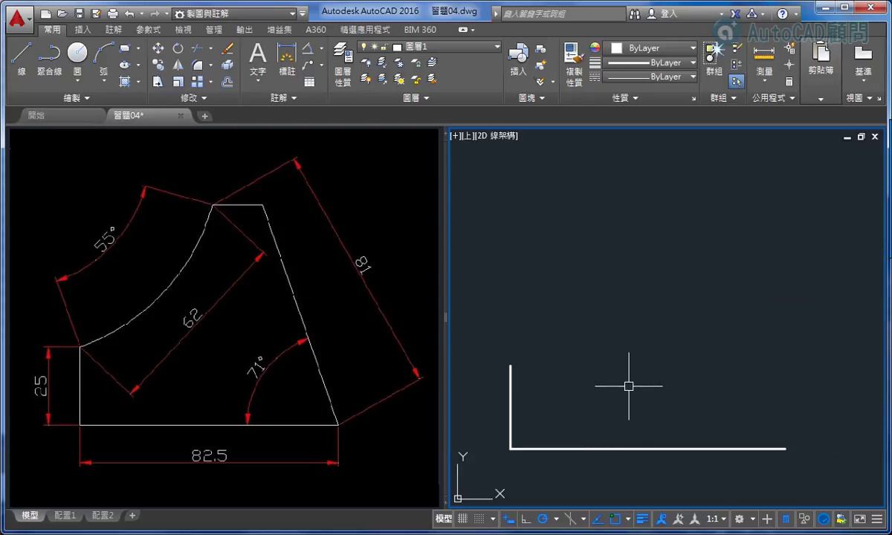
Draw a radius 62 circle at the vertical edge's top and a radius 81 circle at the base line's right end.
{"action": "left_click", "coordinate": [82, 65]}
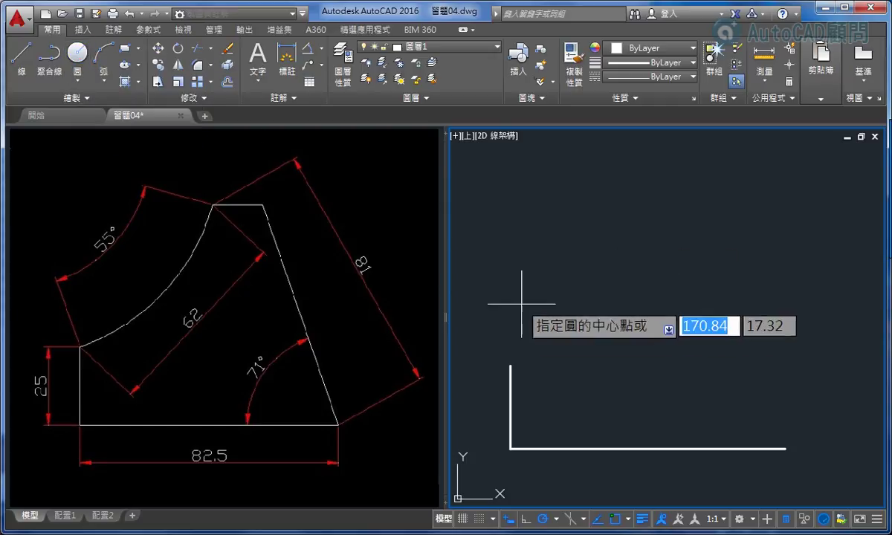
{"action": "left_click", "coordinate": [511, 366]}
{"action": "type", "text": "62"}
{"action": "key", "text": "Return"}
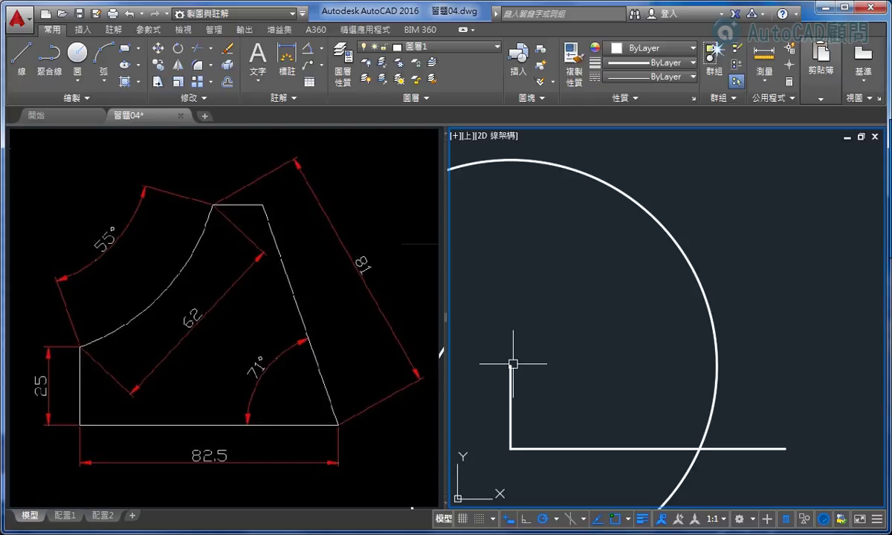
{"action": "left_click", "coordinate": [78, 53]}
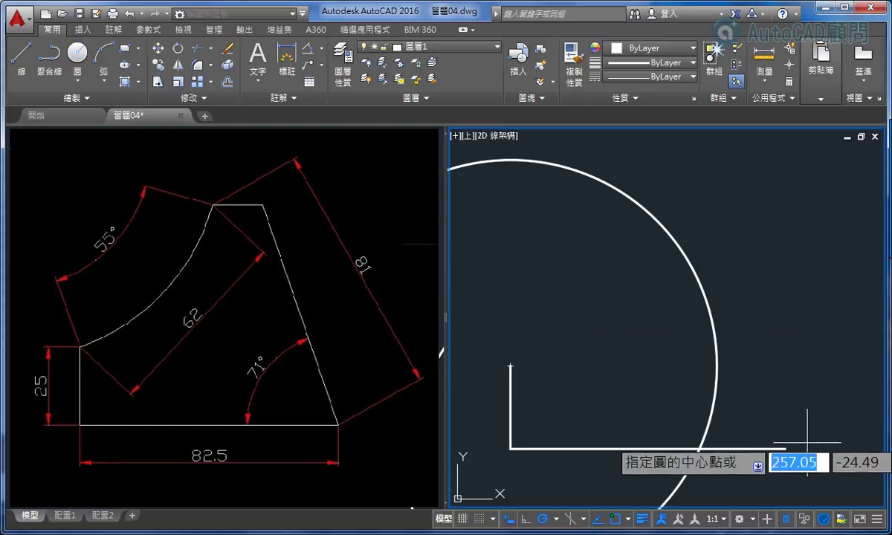
{"action": "left_click", "coordinate": [785, 449]}
{"action": "type", "text": "81"}
{"action": "key", "text": "Return"}
{"action": "middle_click_drag", "start_coordinate": [720, 426], "coordinate": [748, 426]}
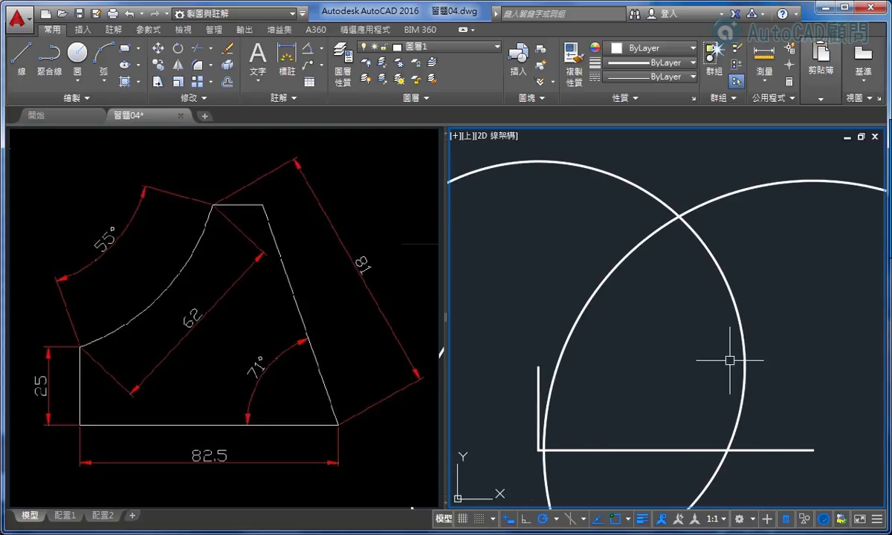
{"action": "type", "text": "R"}
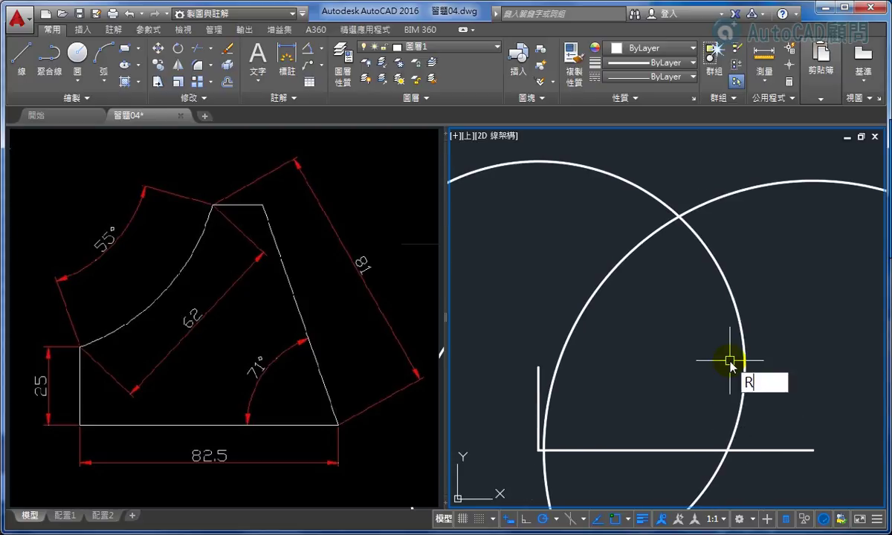
{"action": "type", "text": "O"}
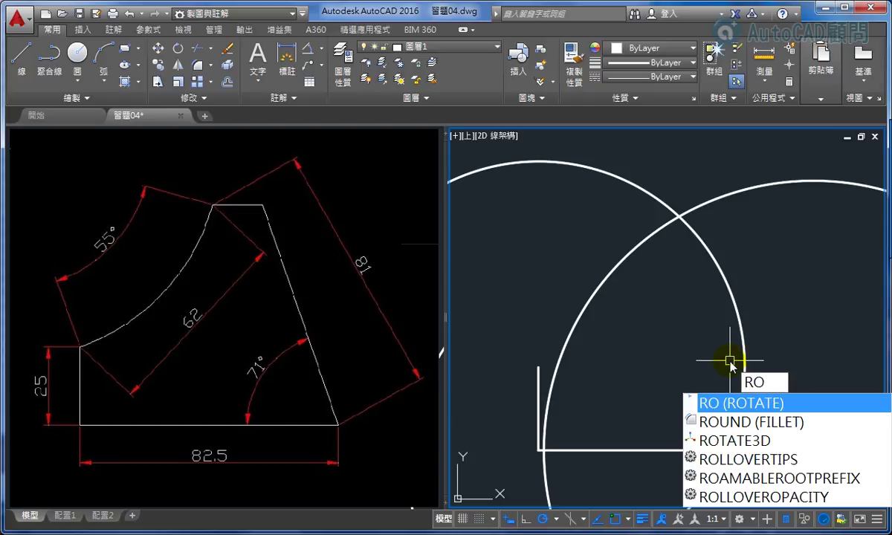
Rotate a copy of the bottom edge by -71° about its right endpoint.
{"action": "left_click", "coordinate": [739, 403]}
{"action": "left_click", "coordinate": [778, 449]}
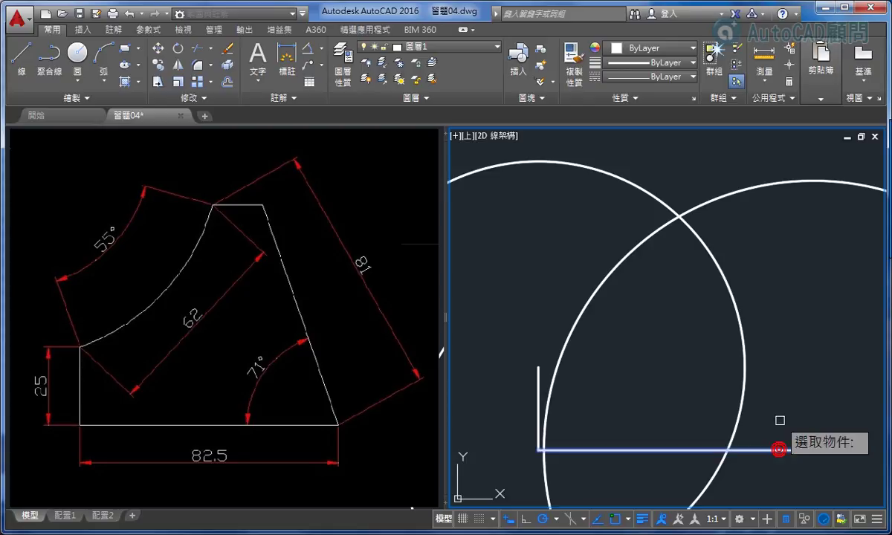
{"action": "key", "text": "Return"}
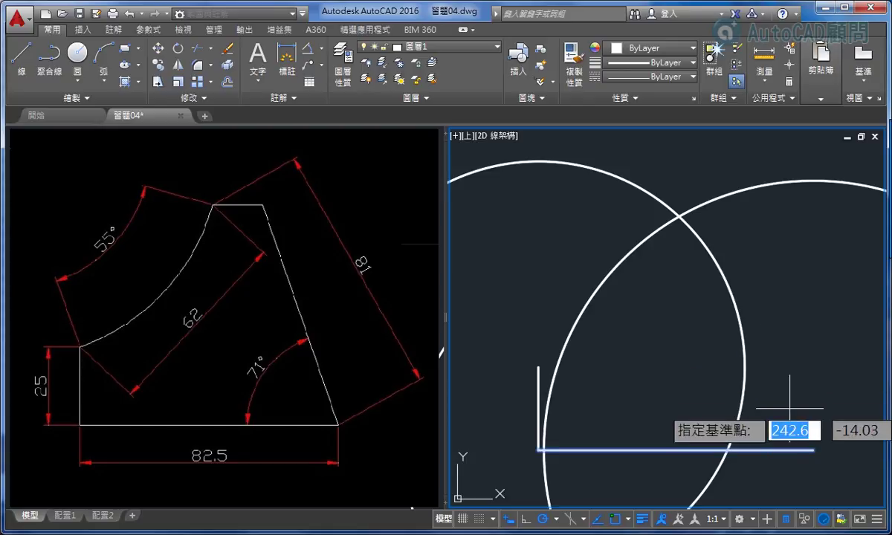
{"action": "left_click", "coordinate": [813, 450]}
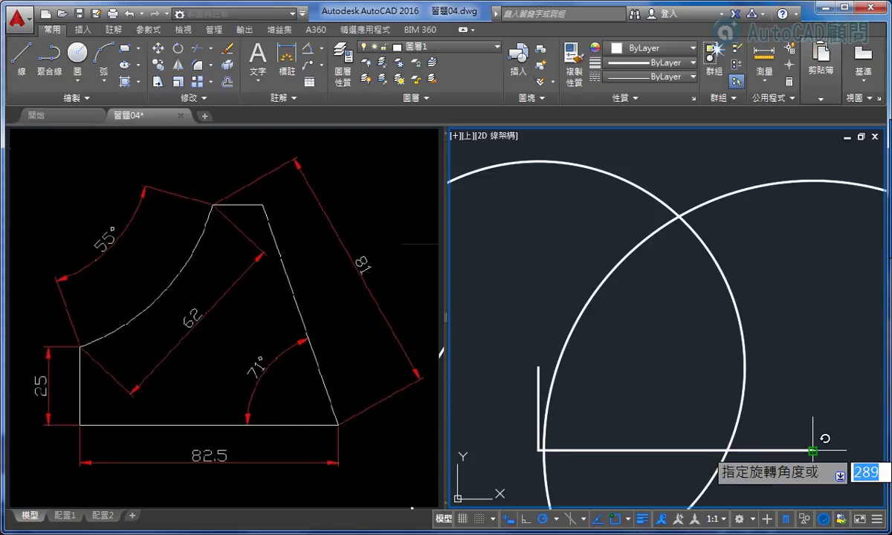
{"action": "key", "text": "Down"}
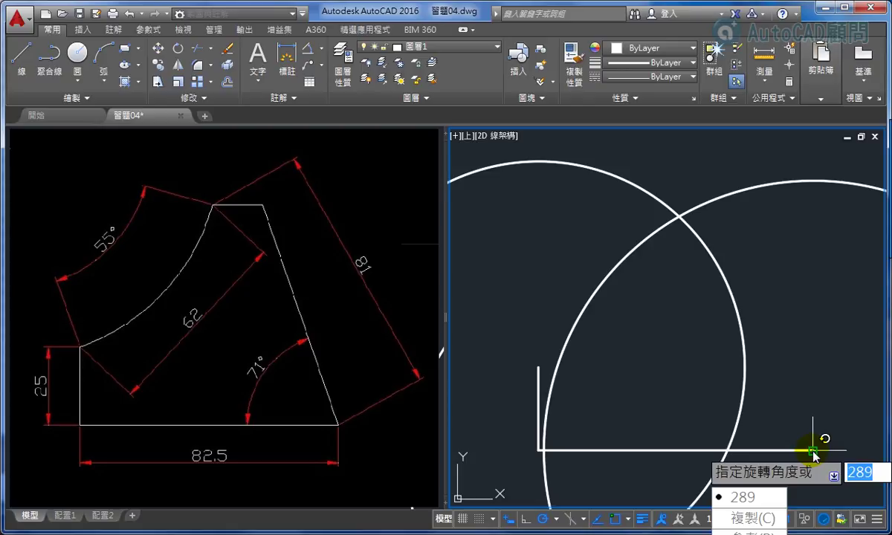
{"action": "left_click", "coordinate": [759, 520]}
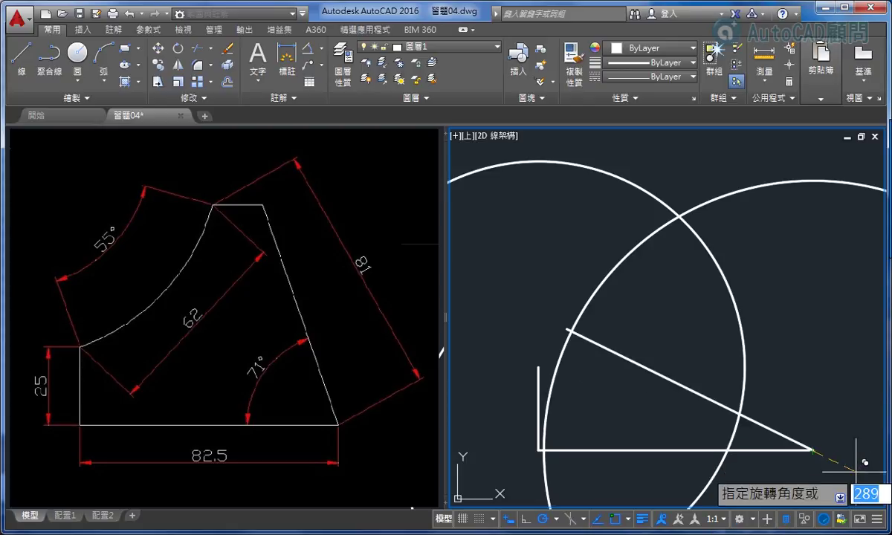
{"action": "type", "text": "-71"}
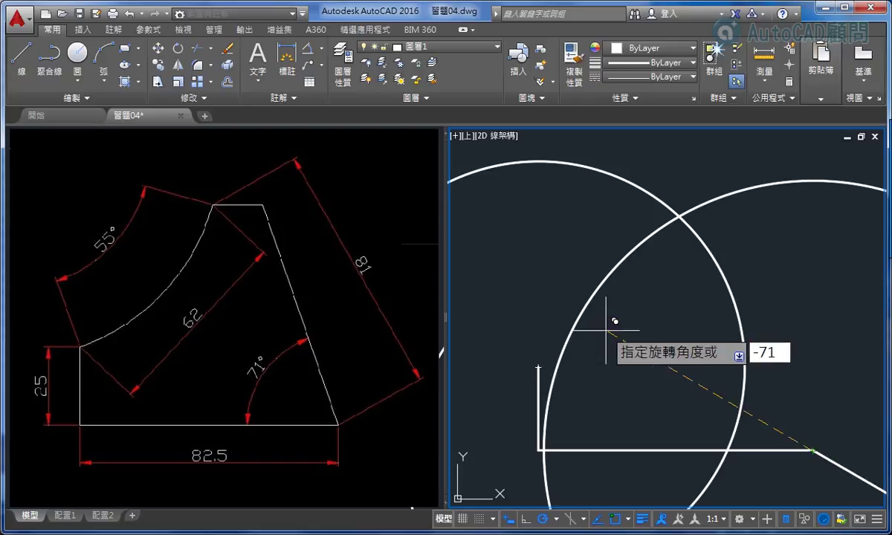
{"action": "key", "text": "Return"}
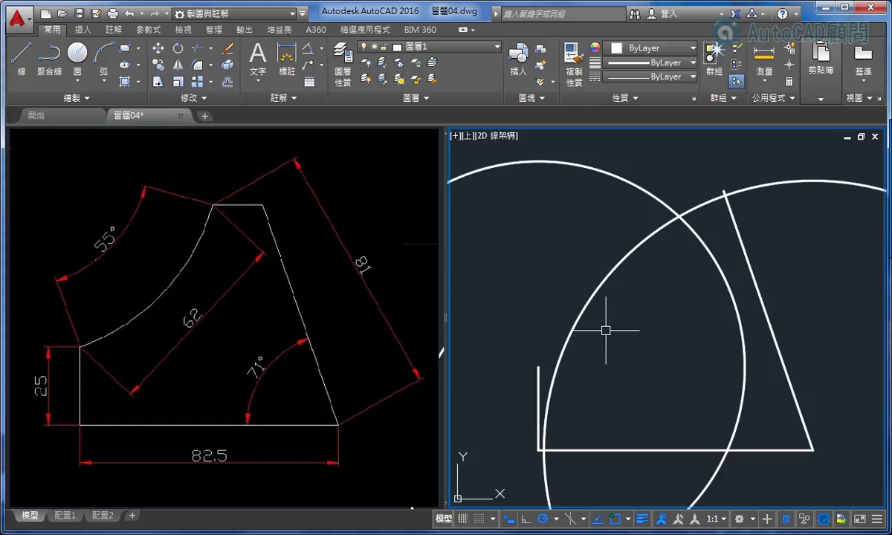
Draw a short top edge from the circles' intersection across to the slanted side.
{"action": "left_click", "coordinate": [21, 54]}
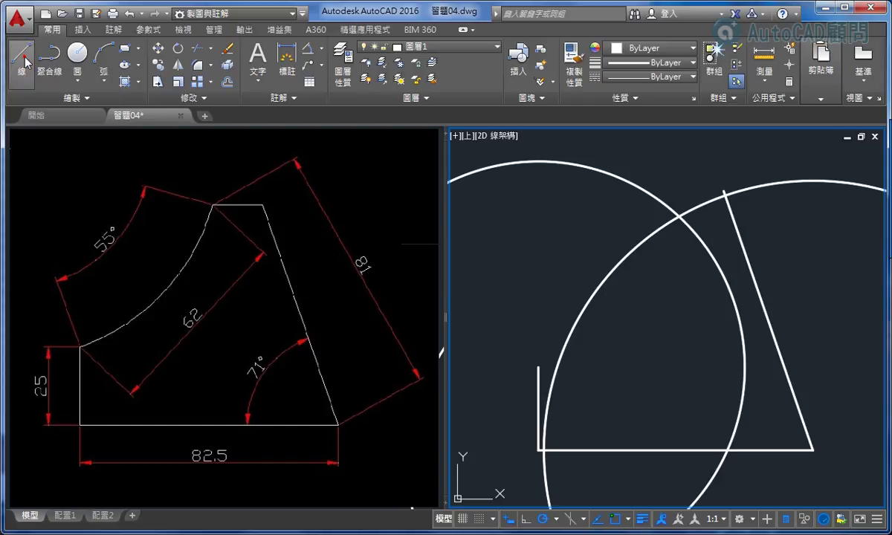
{"action": "left_click", "coordinate": [682, 216]}
{"action": "left_click", "coordinate": [730, 218]}
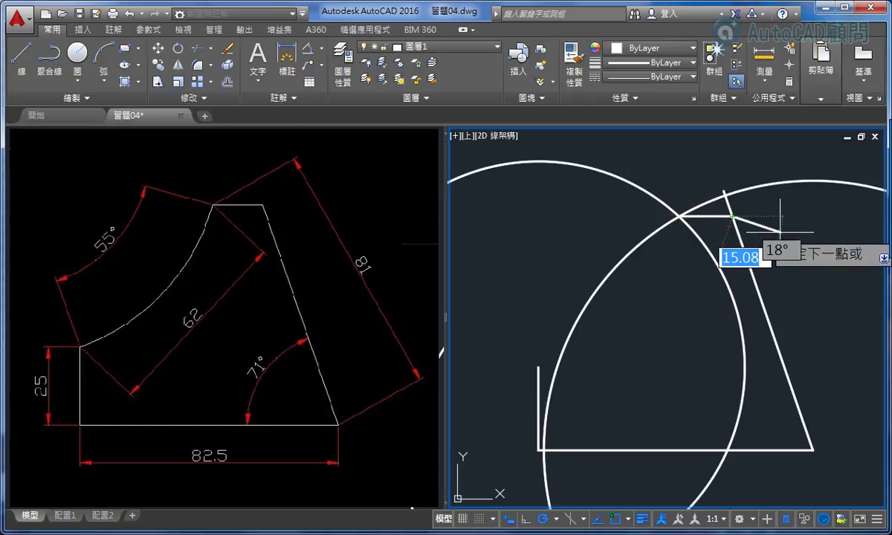
{"action": "key", "text": "Return"}
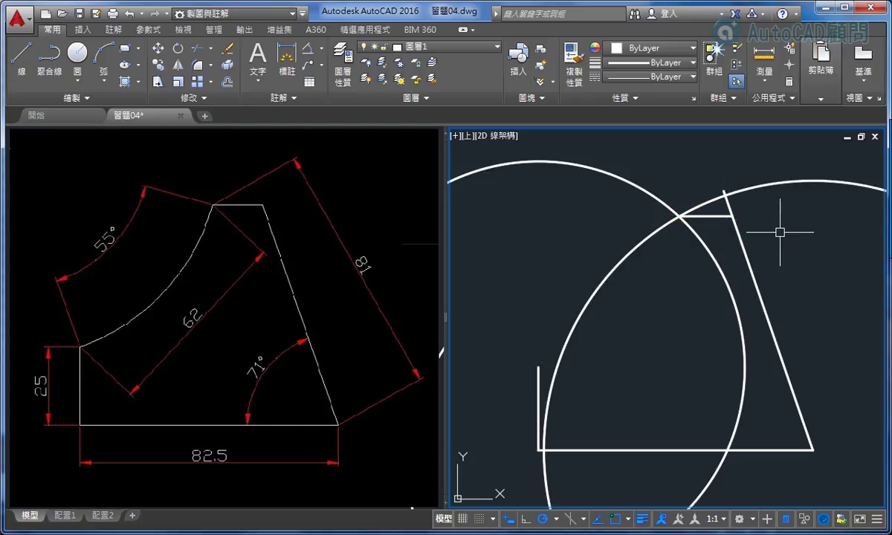
Fillet the top edge and slanted edge with radius 0 to form a sharp corner.
{"action": "left_click", "coordinate": [197, 64]}
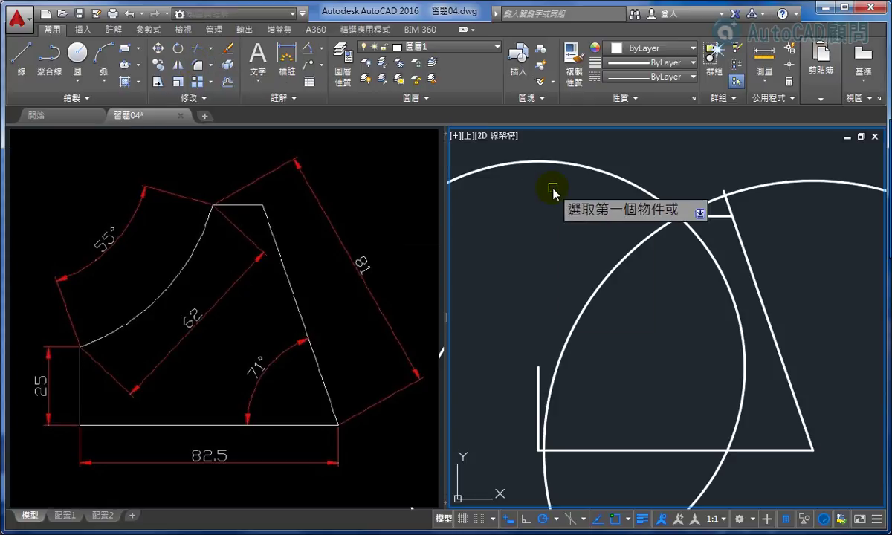
{"action": "key", "text": "Down"}
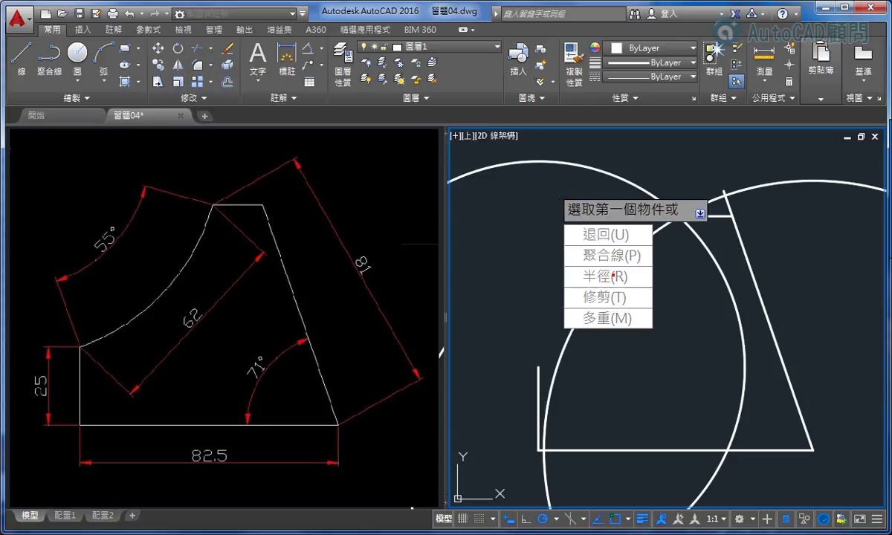
{"action": "left_click", "coordinate": [599, 275]}
{"action": "type", "text": "0"}
{"action": "key", "text": "Return"}
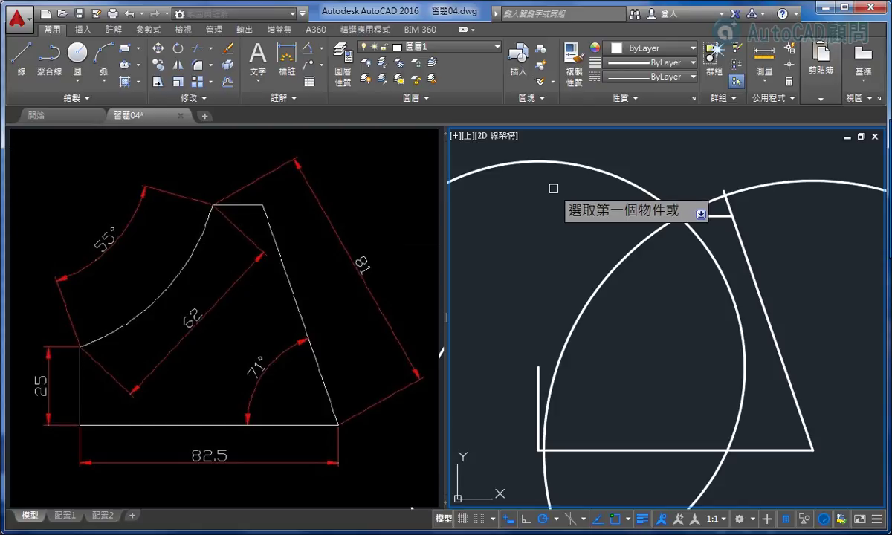
{"action": "left_click", "coordinate": [716, 213]}
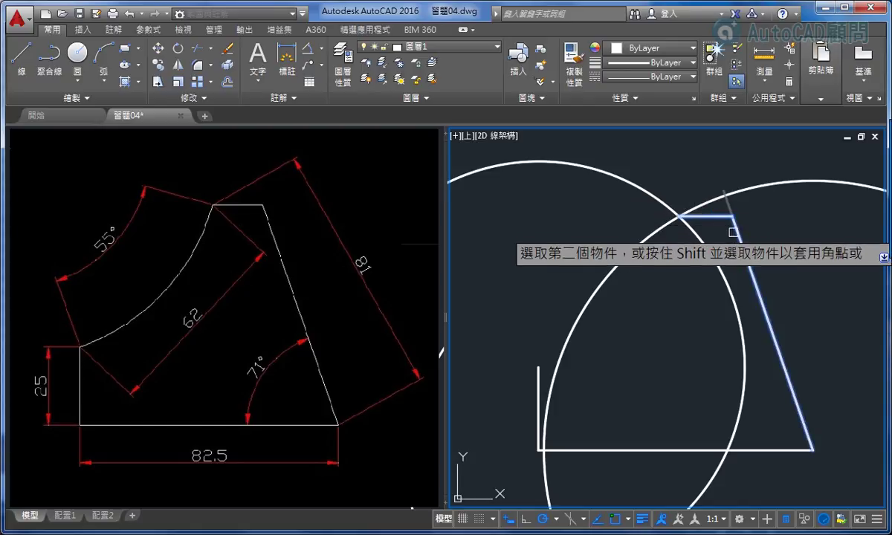
{"action": "left_click", "coordinate": [739, 236]}
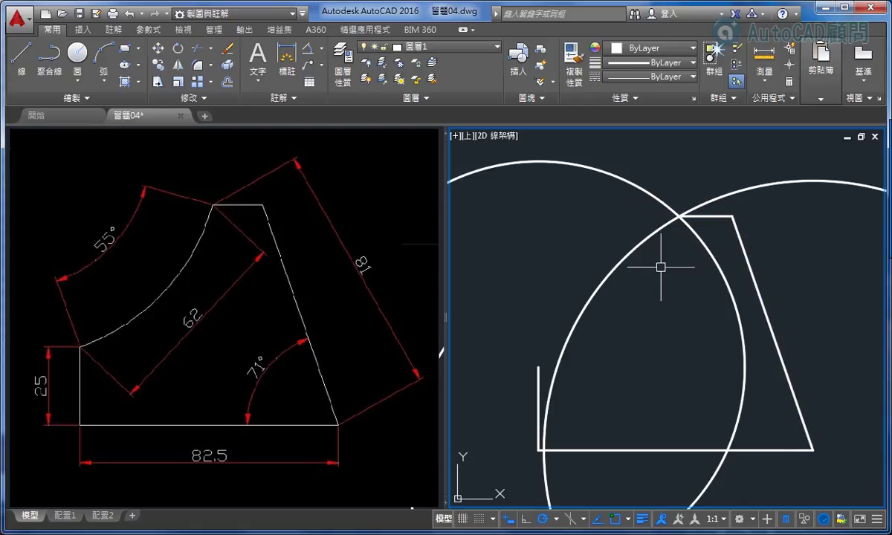
Erase the two construction circles and recentre the profile in the right view.
{"action": "left_click", "coordinate": [235, 56]}
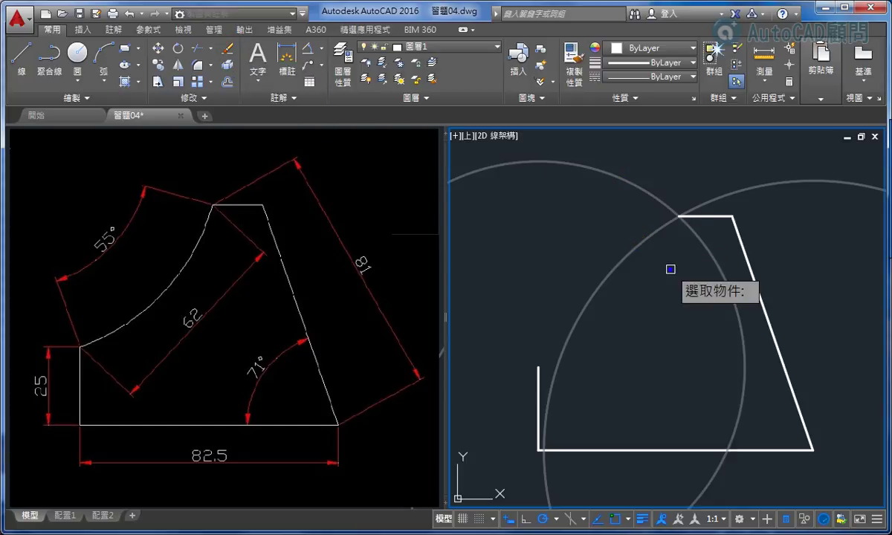
{"action": "key", "text": "Return"}
{"action": "middle_click_drag", "start_coordinate": [670, 269], "coordinate": [689, 275]}
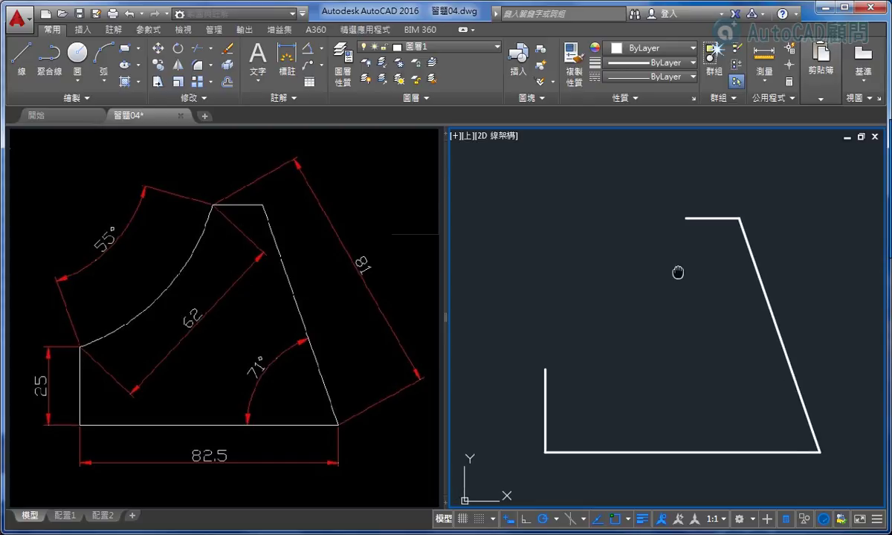
Draw a 55° arc from the 25-unit edge's top to the top edge's left corner.
{"action": "left_click", "coordinate": [108, 50]}
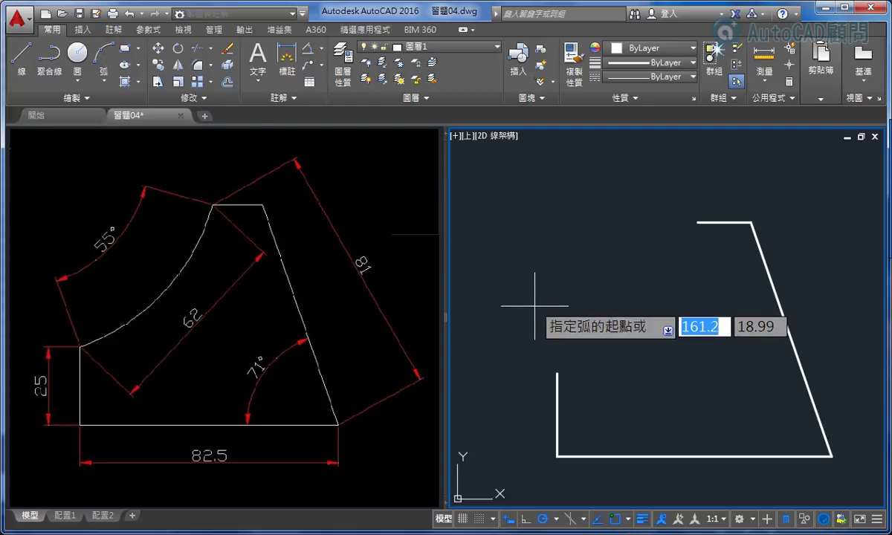
{"action": "left_click", "coordinate": [557, 373]}
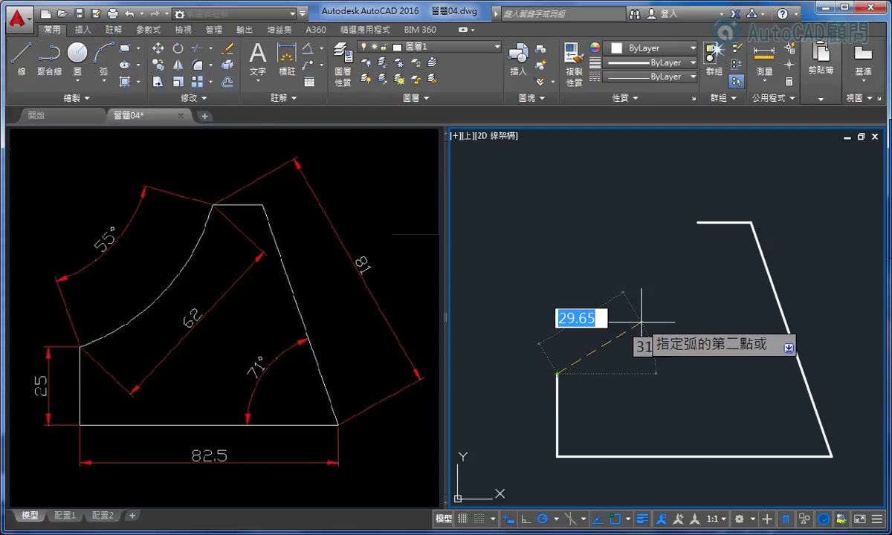
{"action": "key", "text": "Down"}
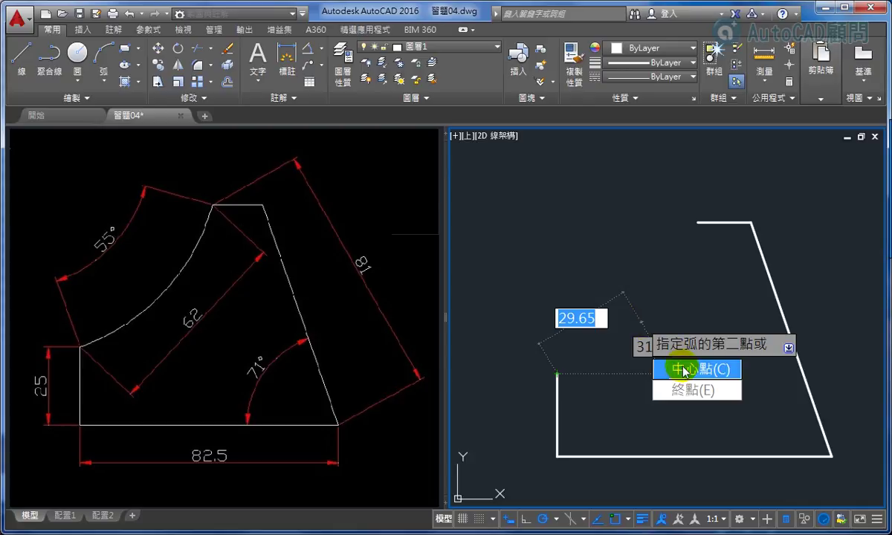
{"action": "left_click", "coordinate": [690, 398]}
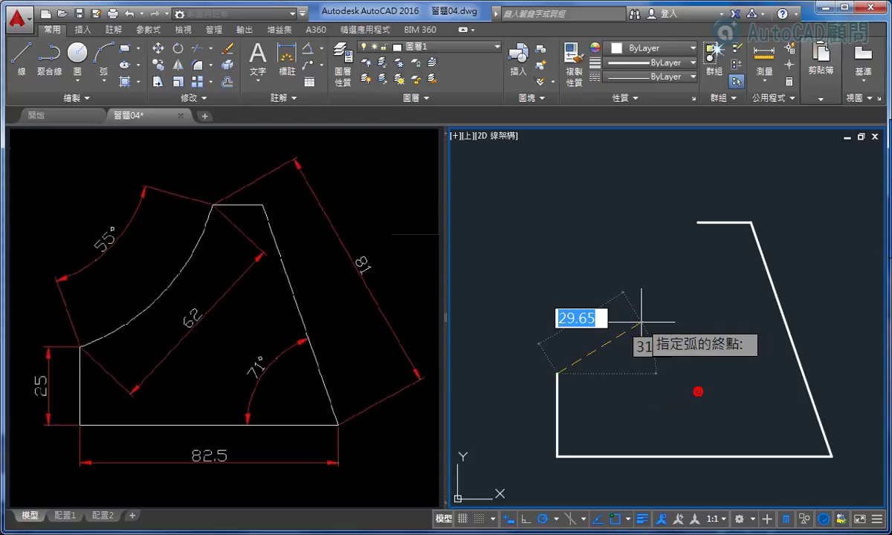
{"action": "key", "text": "Escape"}
{"action": "left_click", "coordinate": [698, 223]}
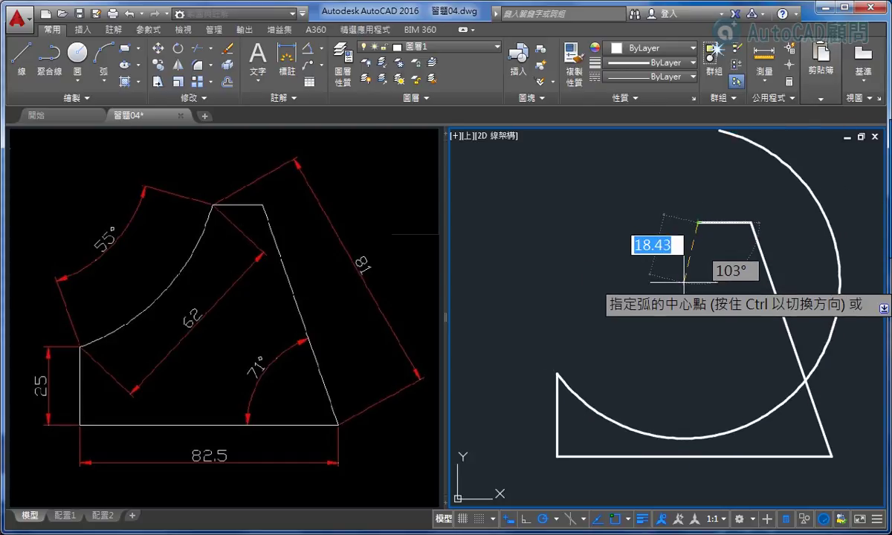
{"action": "key", "text": "Down"}
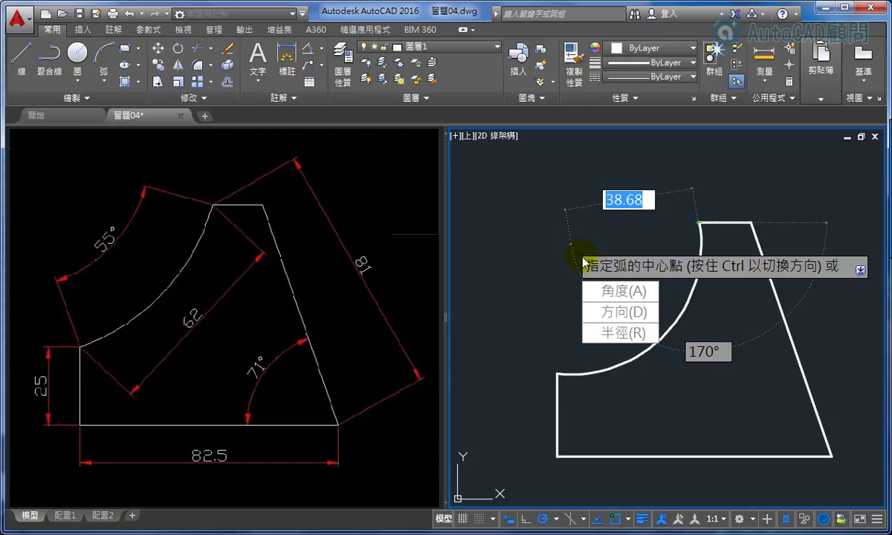
{"action": "left_click", "coordinate": [622, 295]}
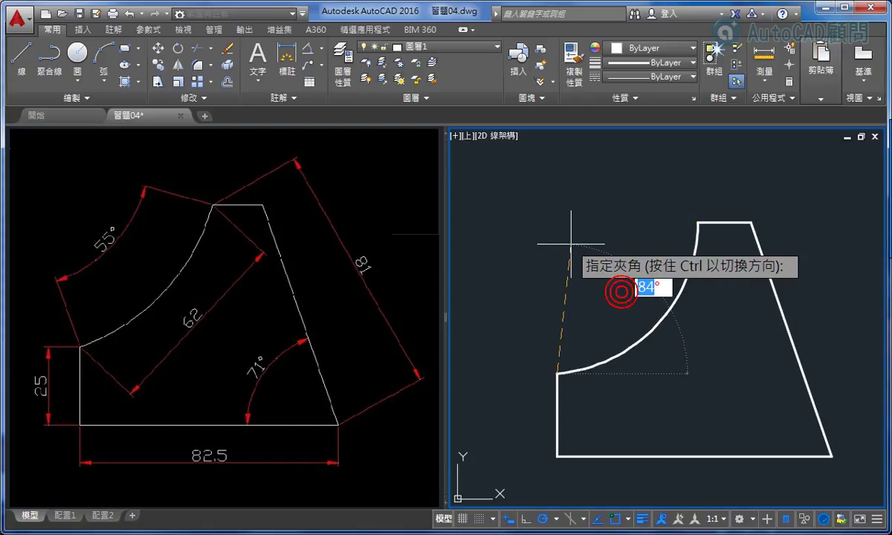
{"action": "type", "text": "55"}
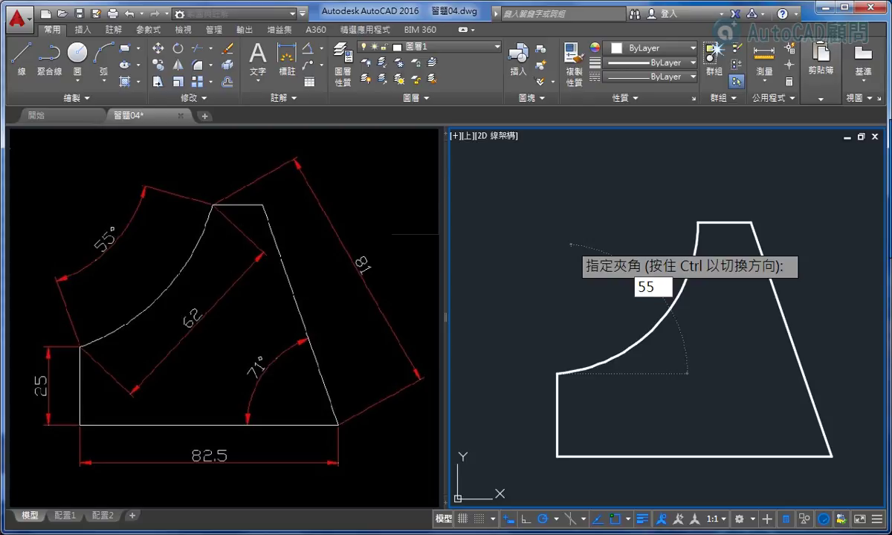
{"action": "key", "text": "Return"}
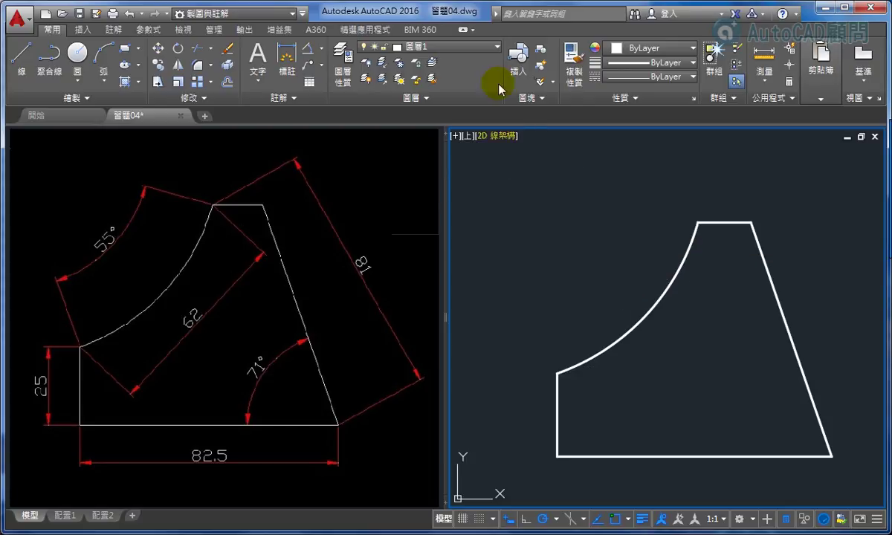
Make DIM the current layer and add the 81 aligned dimension along the slanted edge.
{"action": "left_click", "coordinate": [480, 47]}
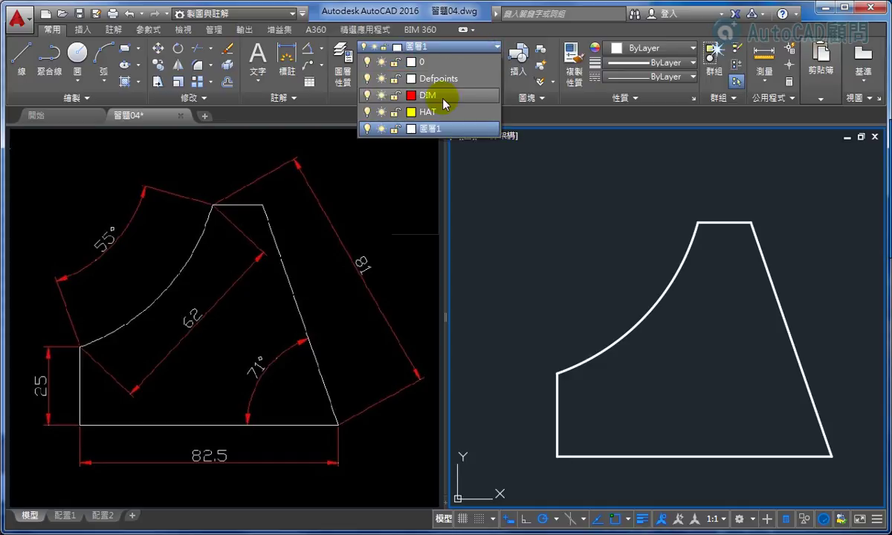
{"action": "left_click", "coordinate": [415, 94]}
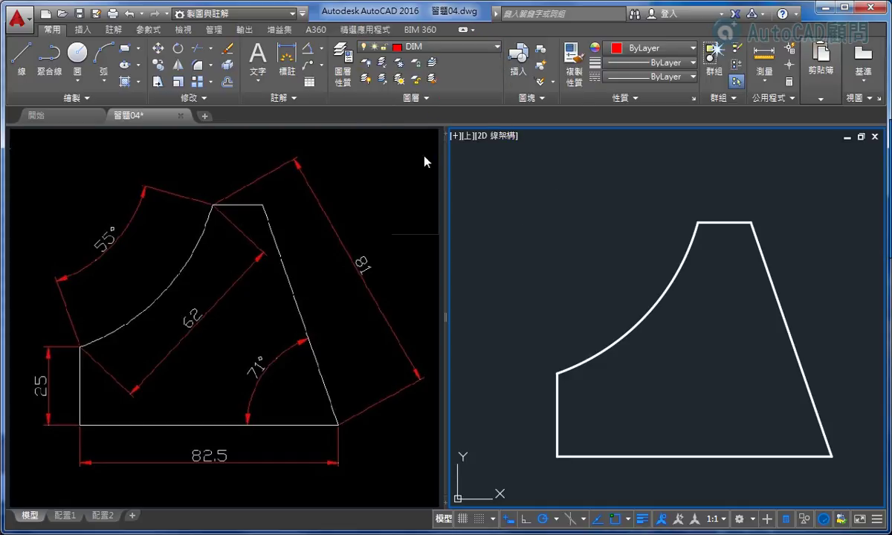
{"action": "left_click", "coordinate": [321, 47]}
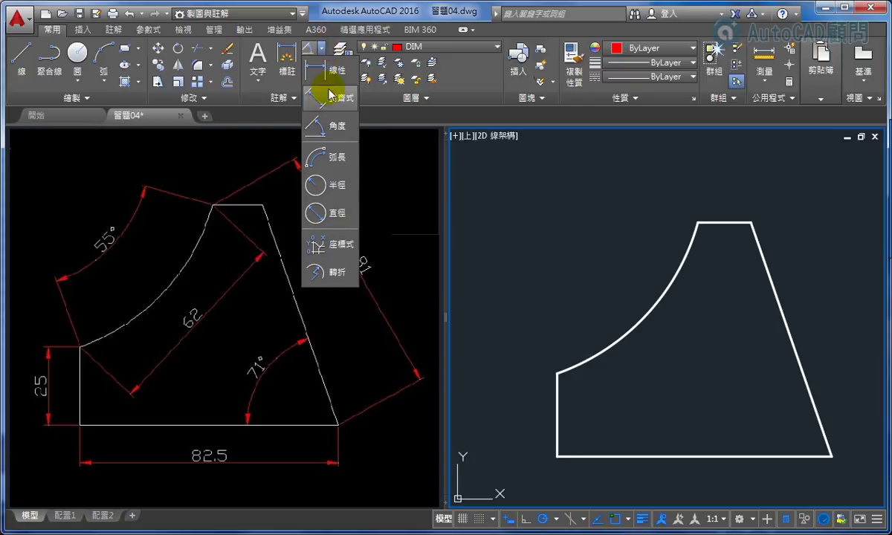
{"action": "left_click", "coordinate": [331, 94]}
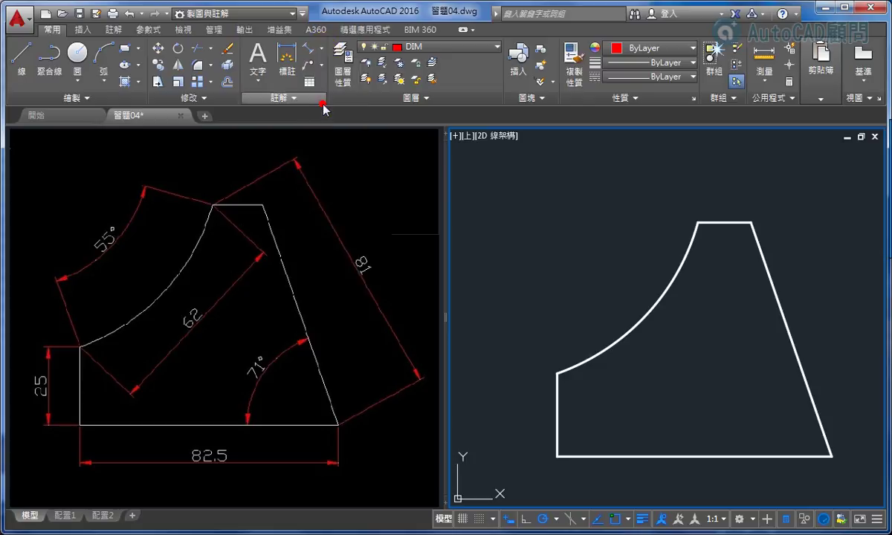
{"action": "left_click", "coordinate": [699, 222]}
{"action": "left_click", "coordinate": [831, 455]}
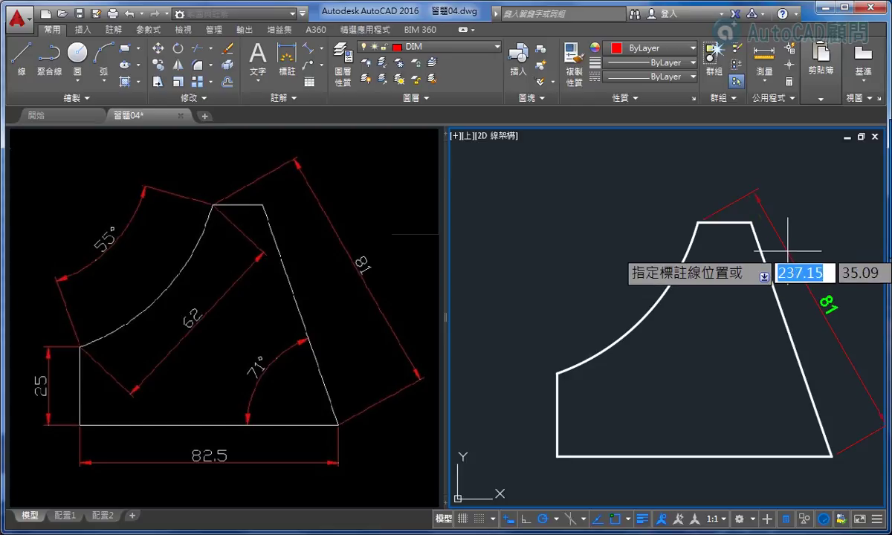
{"action": "left_click", "coordinate": [794, 260]}
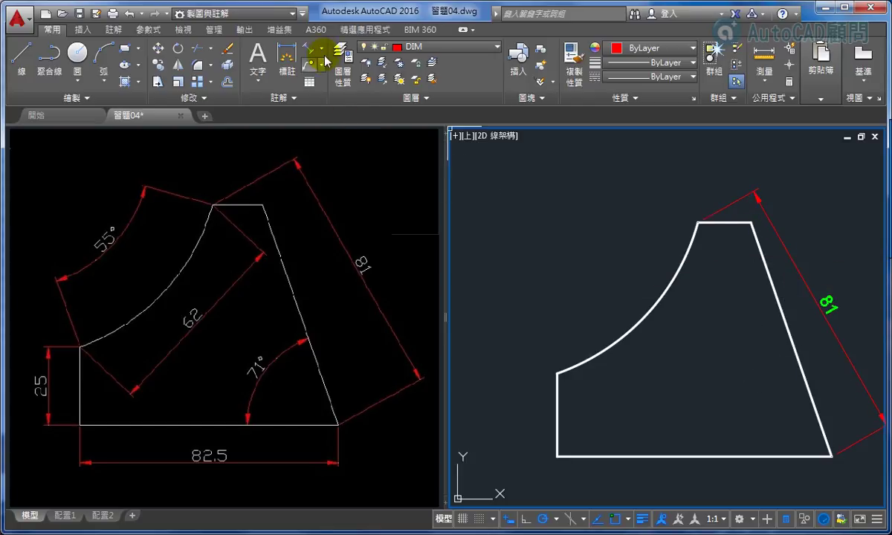
Add the 62 aligned dimension between the arc's two ends.
{"action": "left_click", "coordinate": [324, 53]}
{"action": "left_click", "coordinate": [319, 66]}
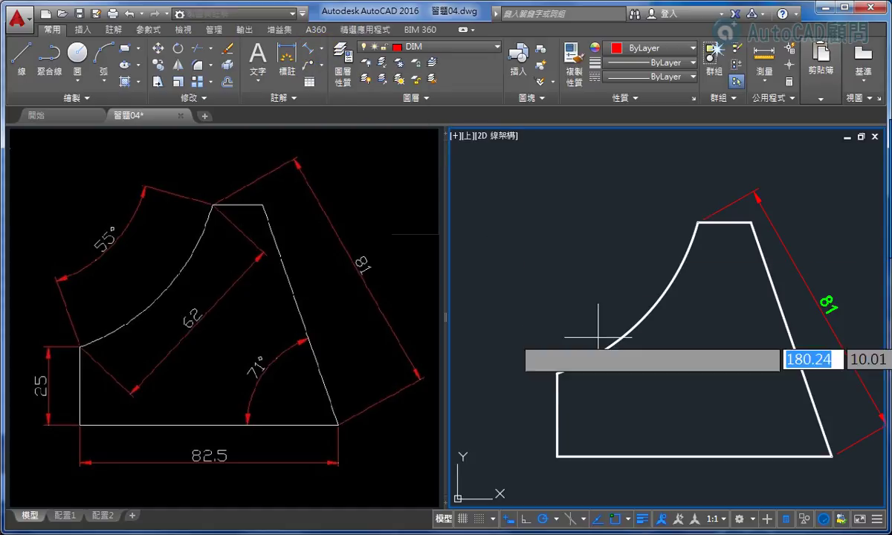
{"action": "left_click", "coordinate": [557, 372]}
{"action": "left_click", "coordinate": [697, 221]}
{"action": "left_click", "coordinate": [720, 285]}
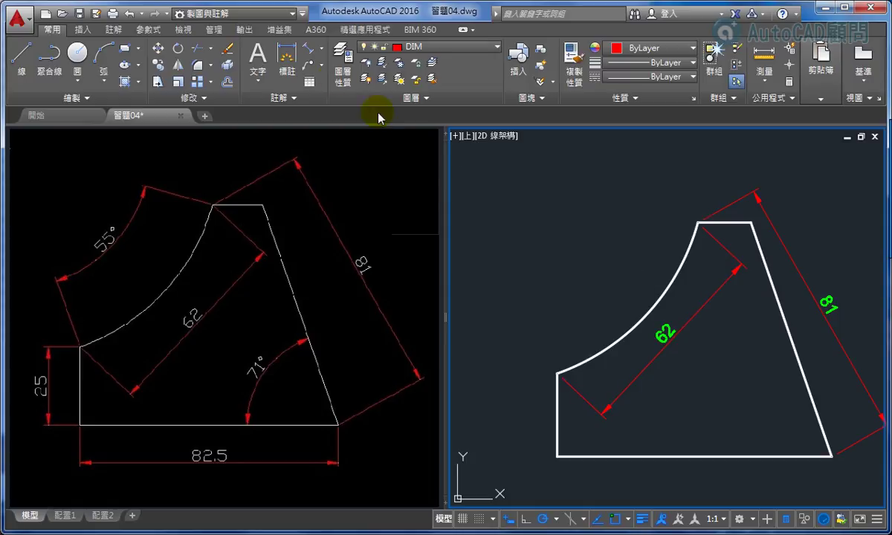
Add linear dimensions 25 on the left edge and 82,5 on the bottom edge.
{"action": "left_click", "coordinate": [321, 48]}
{"action": "left_click", "coordinate": [327, 70]}
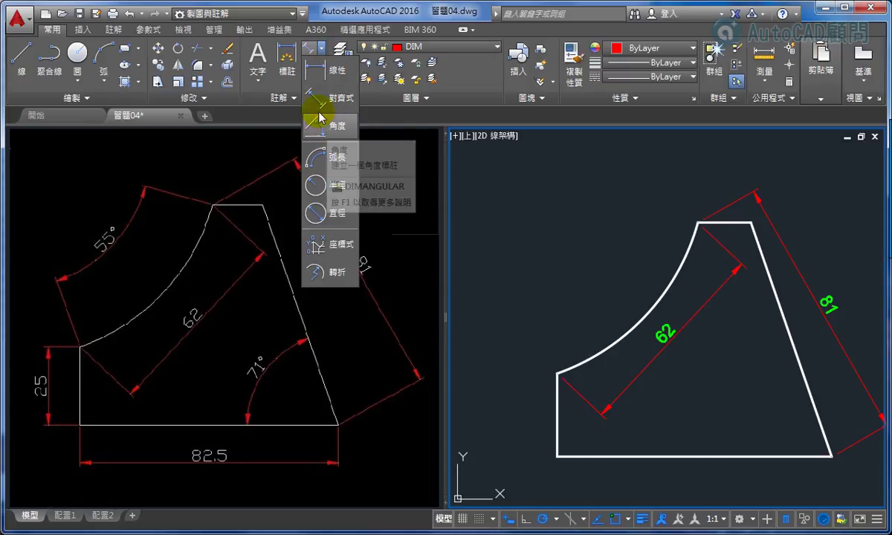
{"action": "key", "text": "Return"}
{"action": "left_click", "coordinate": [557, 412]}
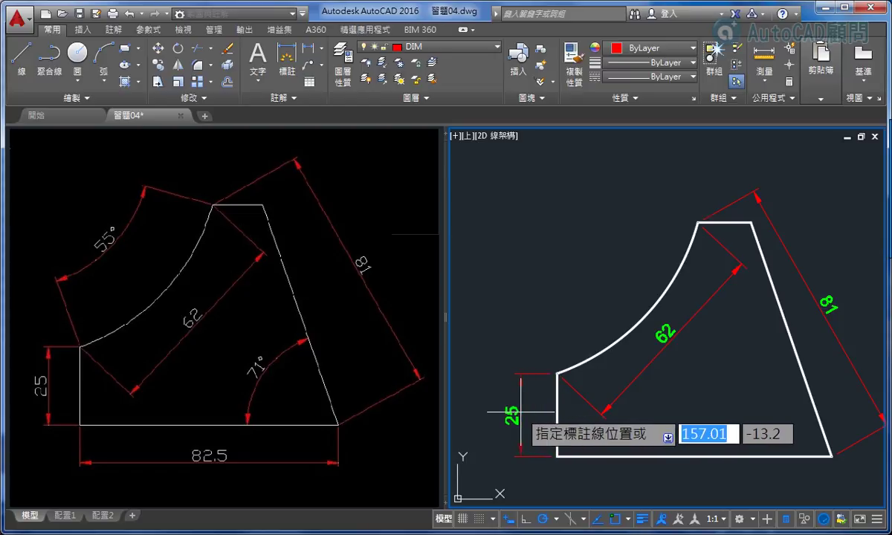
{"action": "left_click", "coordinate": [522, 412]}
{"action": "key", "text": "Return"}
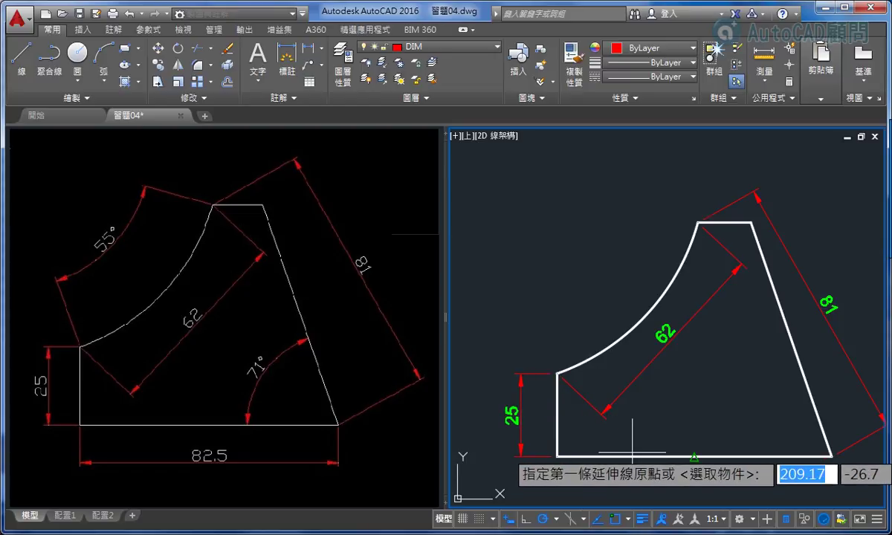
{"action": "key", "text": "Return"}
{"action": "left_click", "coordinate": [632, 455]}
{"action": "left_click", "coordinate": [635, 484]}
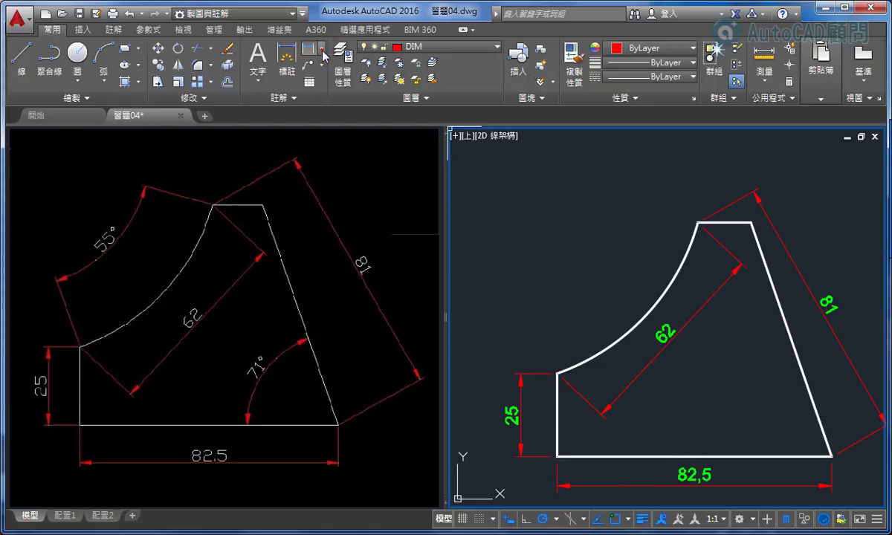
{"action": "left_click", "coordinate": [322, 50]}
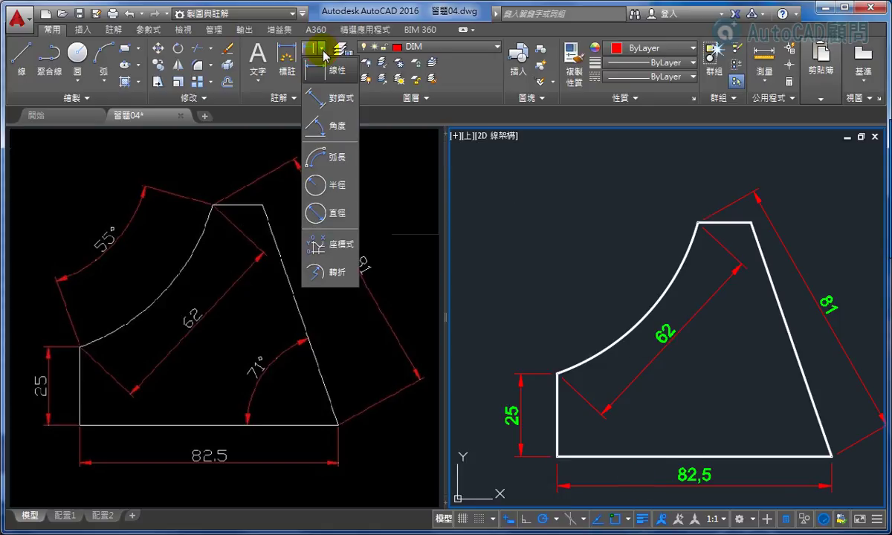
Add the 55° angular dimension for the arc, placed outside the curve.
{"action": "left_click", "coordinate": [322, 128]}
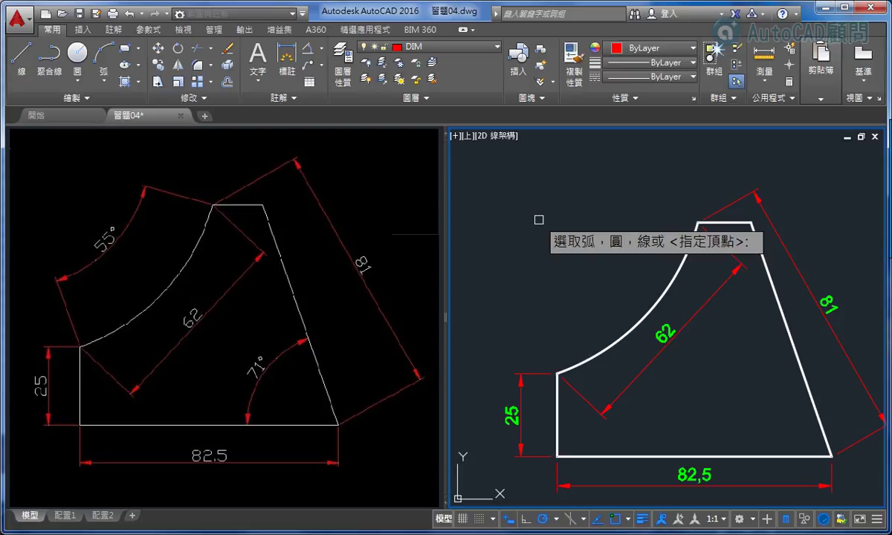
{"action": "key", "text": "Return"}
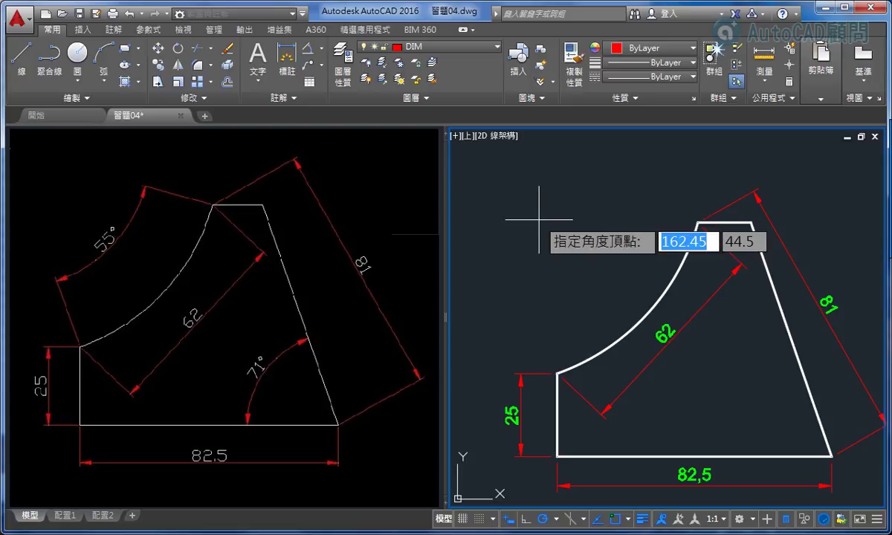
{"action": "left_click", "coordinate": [484, 162]}
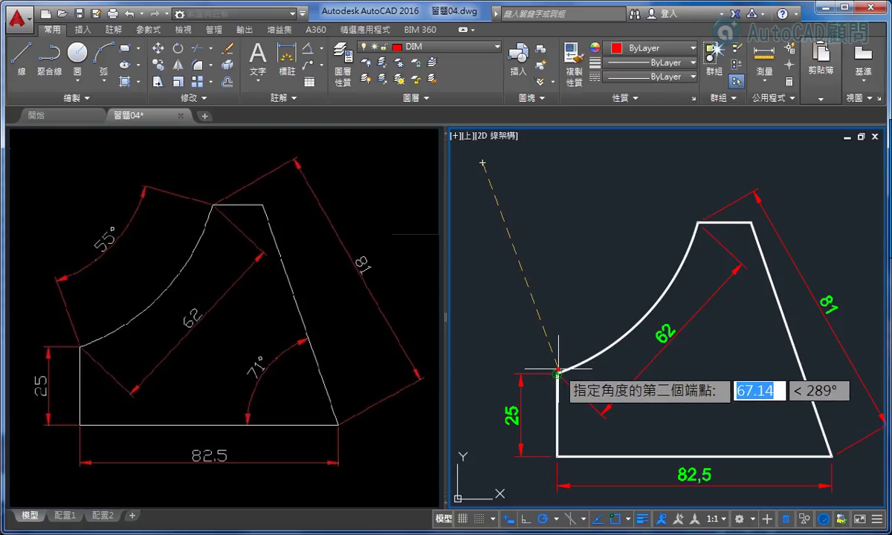
{"action": "left_click", "coordinate": [689, 223]}
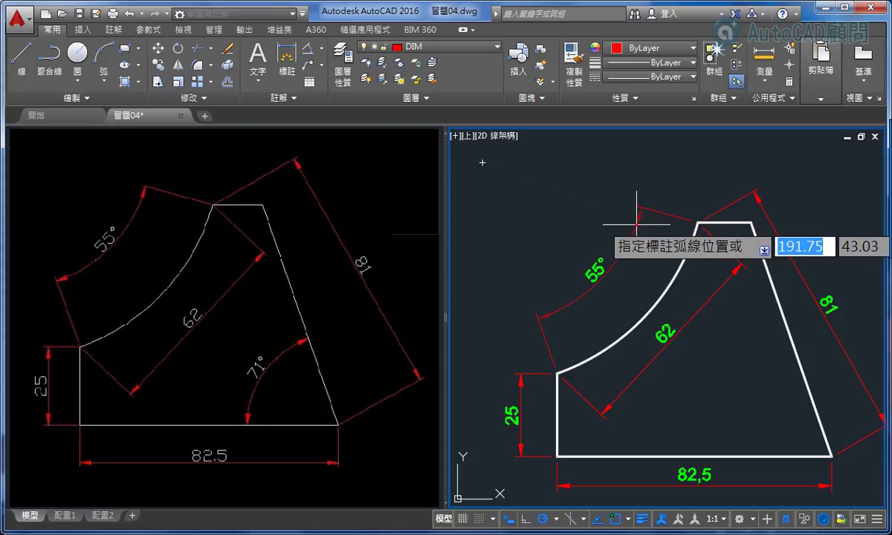
{"action": "left_click", "coordinate": [635, 223]}
{"action": "middle_click_drag", "start_coordinate": [683, 303], "coordinate": [662, 278]}
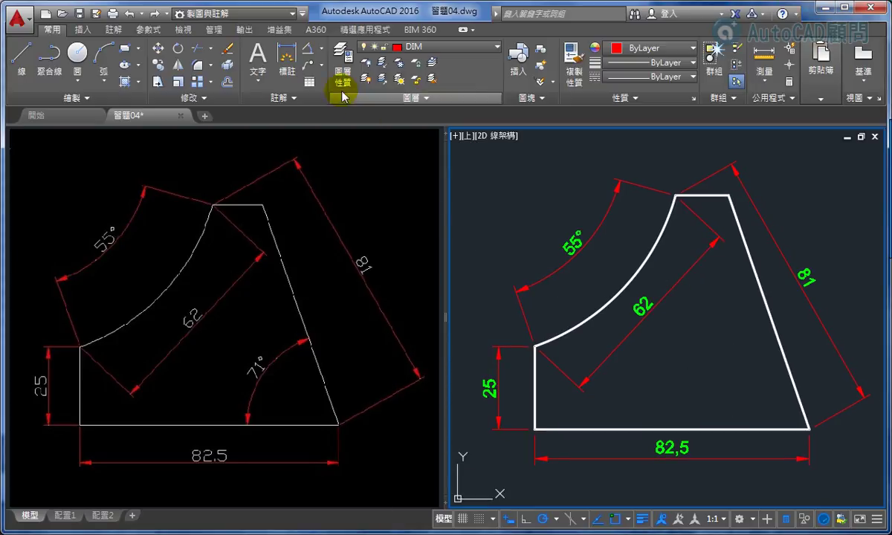
Dimension the 71° angle between bottom and slanted edges, then make HAT the current layer.
{"action": "left_click", "coordinate": [287, 52]}
{"action": "left_click", "coordinate": [731, 429]}
{"action": "left_click", "coordinate": [788, 373]}
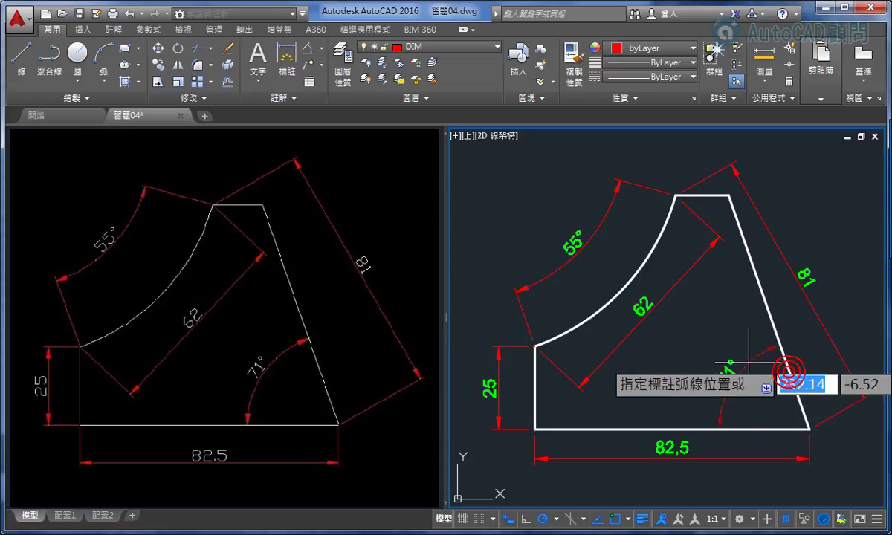
{"action": "left_click", "coordinate": [736, 361]}
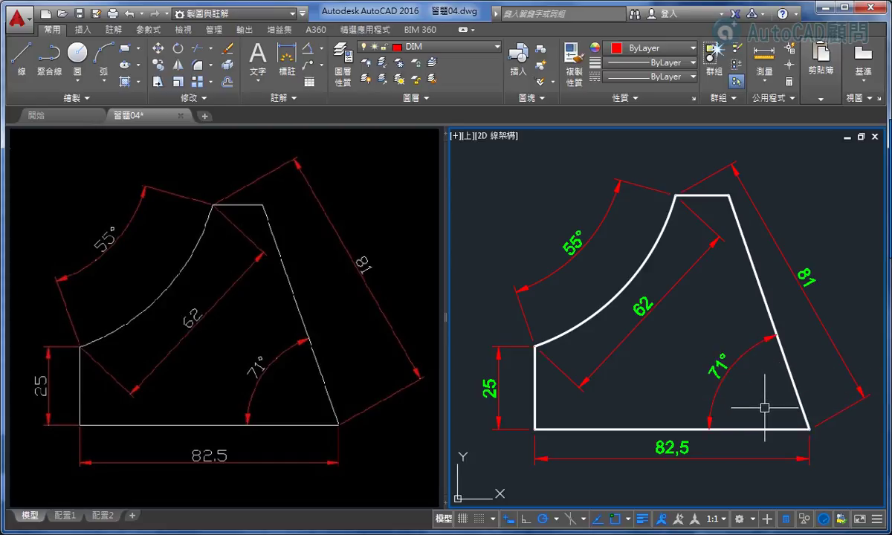
{"action": "left_click", "coordinate": [429, 47]}
{"action": "left_click", "coordinate": [427, 111]}
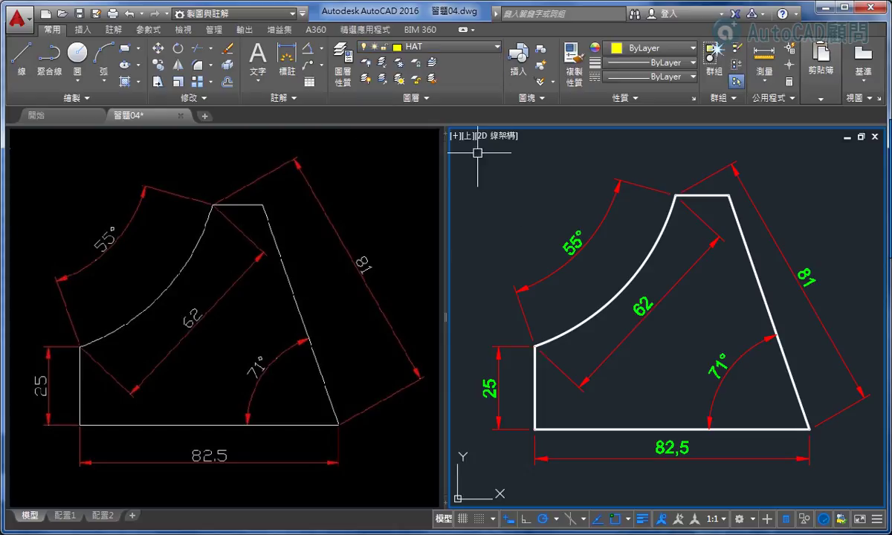
Hatch the profile with ANSI31 at scale 0.5 and verify its 3674.29 area.
{"action": "left_click", "coordinate": [125, 83]}
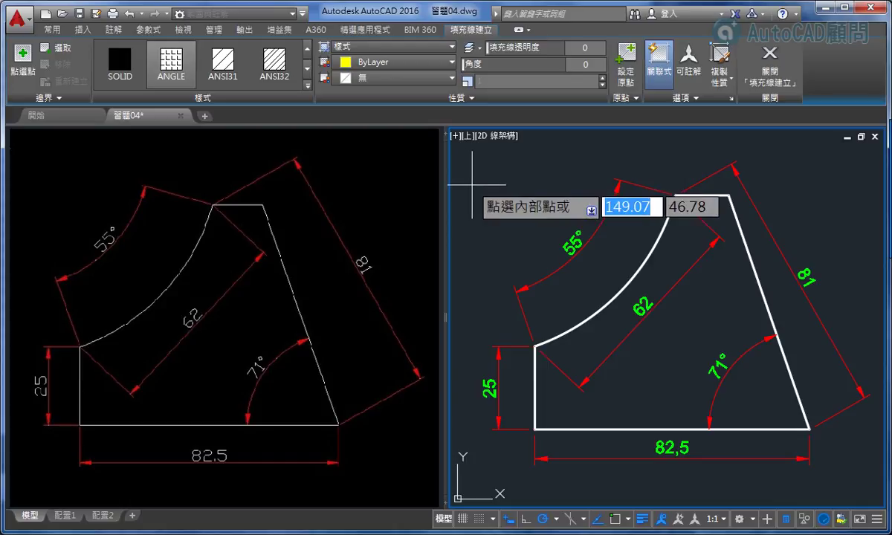
{"action": "left_click", "coordinate": [223, 68]}
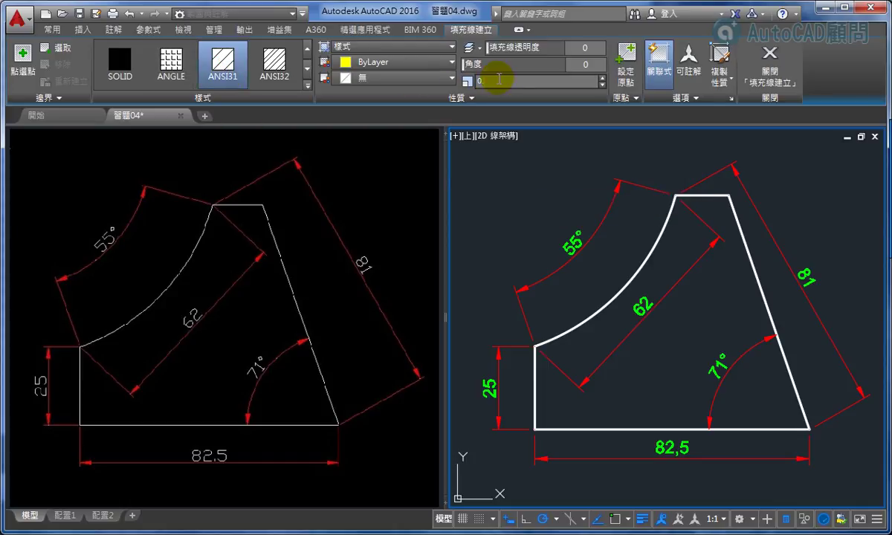
{"action": "left_click", "coordinate": [20, 58]}
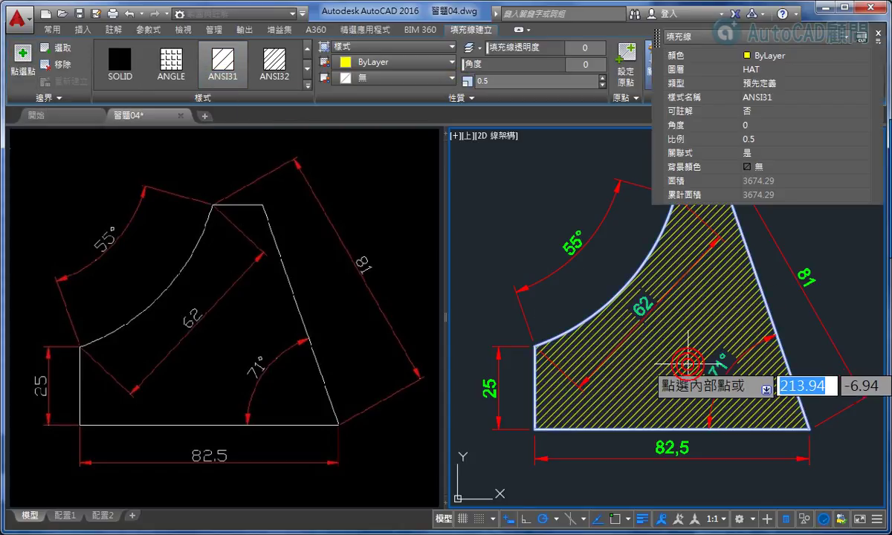
{"action": "right_click", "coordinate": [670, 333]}
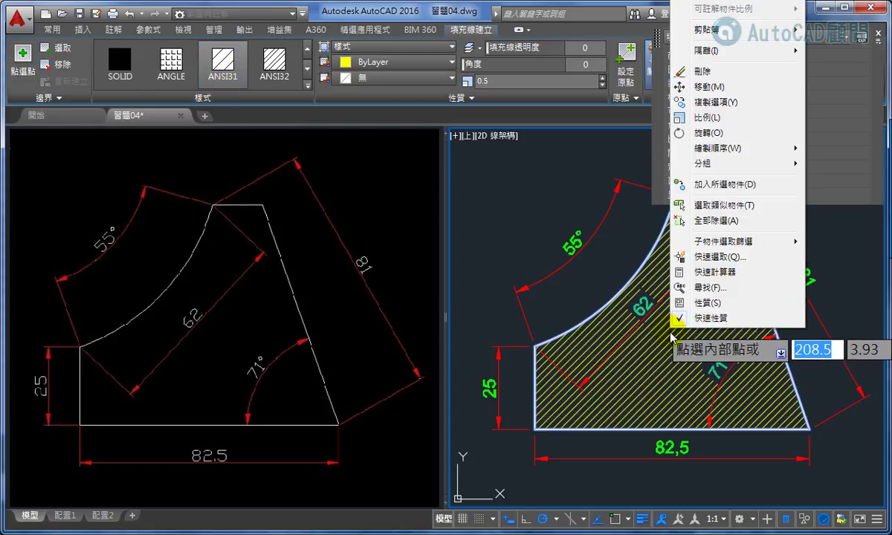
{"action": "left_click", "coordinate": [661, 372]}
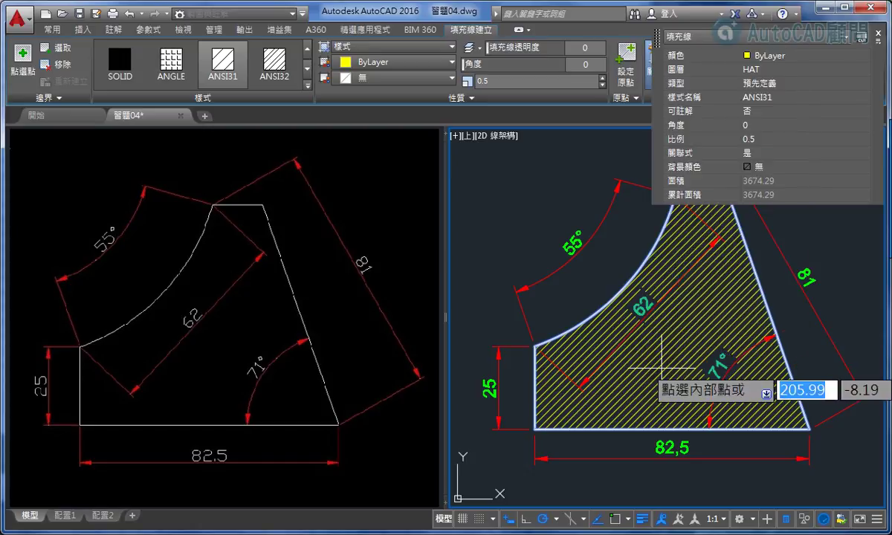
{"action": "right_click", "coordinate": [661, 368]}
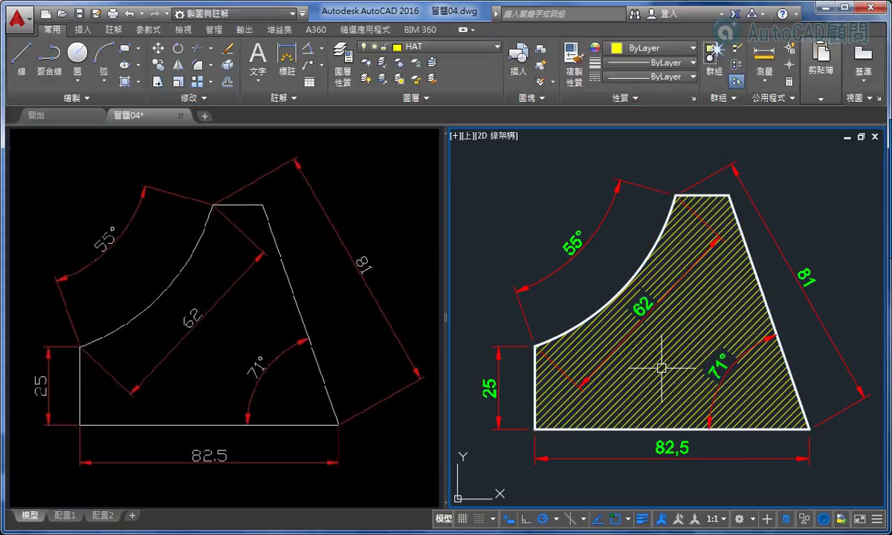
{"action": "left_click", "coordinate": [669, 360]}
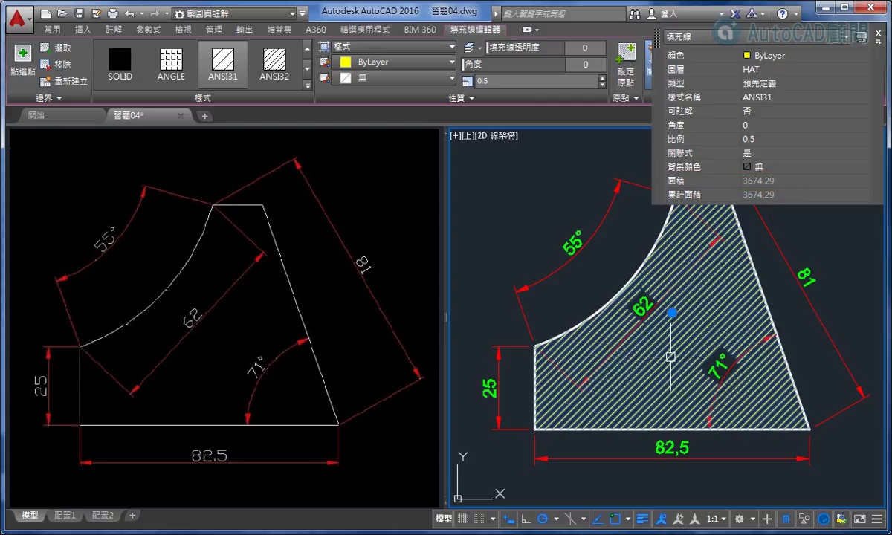
{"action": "key", "text": "Escape"}
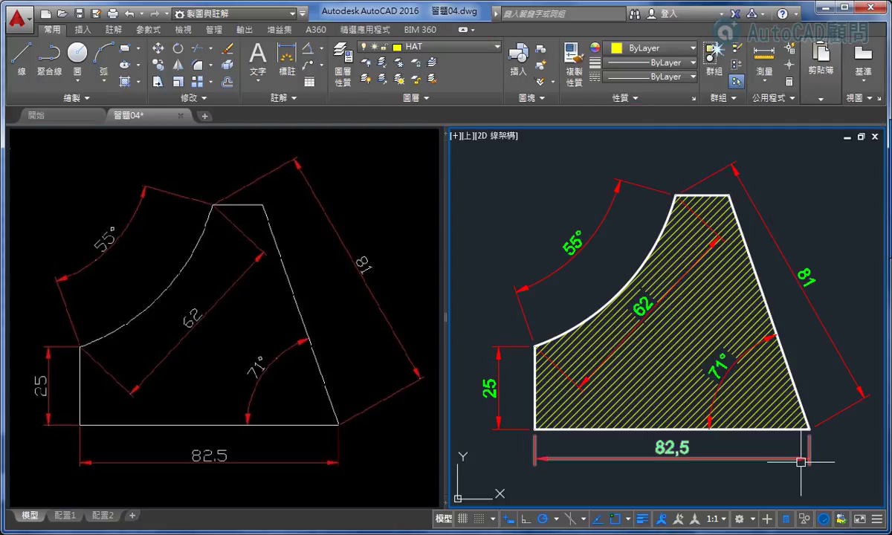